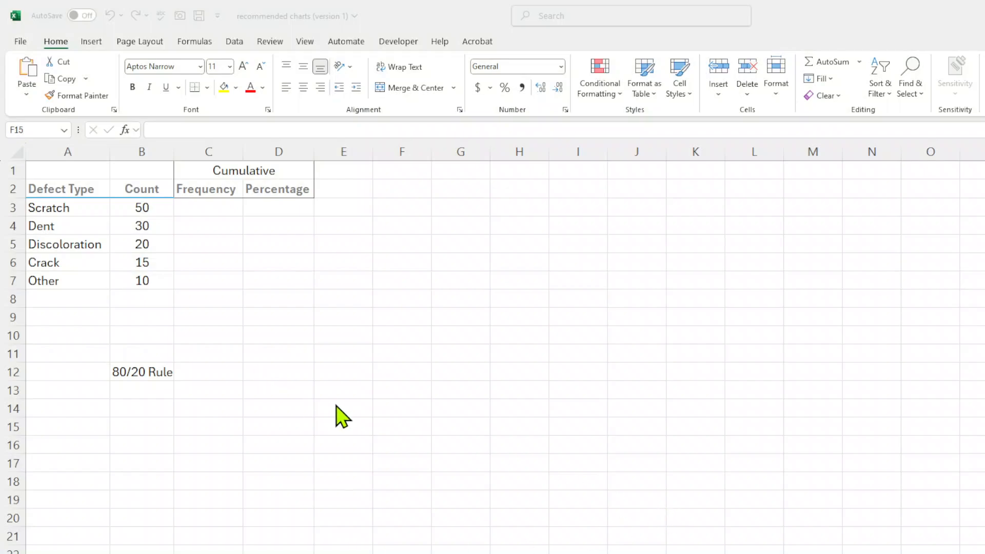
Insert a recommended clustered column chart from the defect types and counts in A2:B7
{"action": "left_click", "coordinate": [66, 188]}
{"action": "left_click_drag", "start_coordinate": [83, 188], "coordinate": [132, 280]}
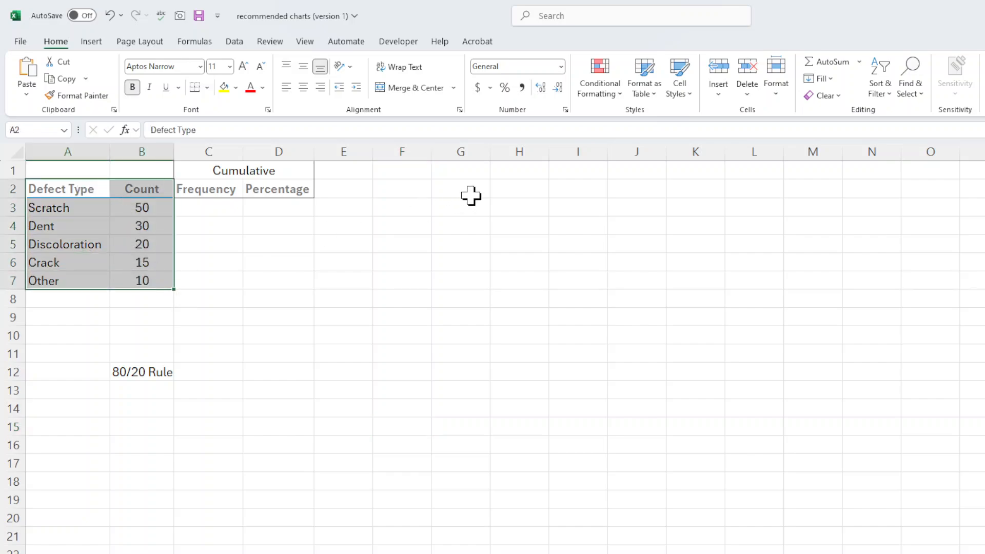
{"action": "left_click", "coordinate": [93, 44]}
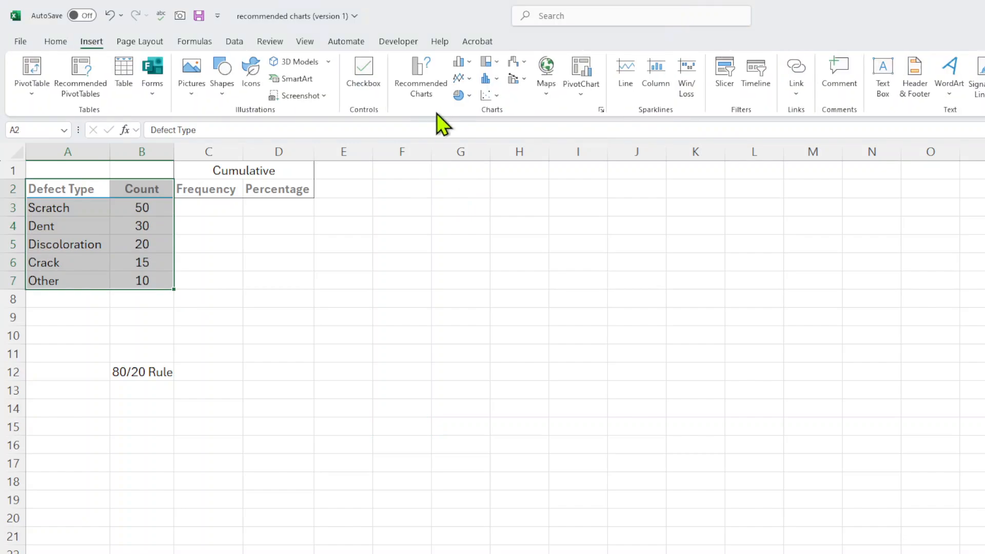
{"action": "left_click", "coordinate": [423, 78]}
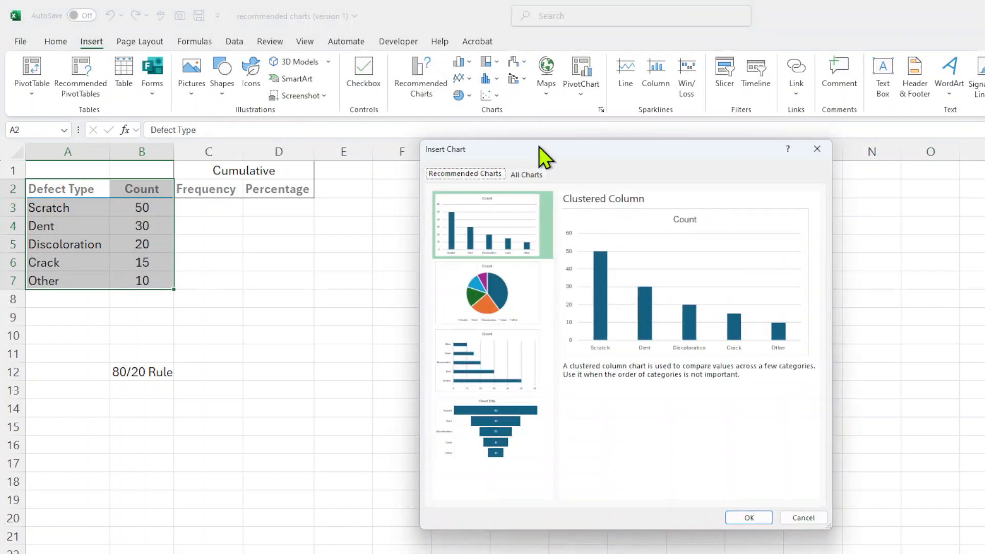
{"action": "left_click", "coordinate": [757, 523]}
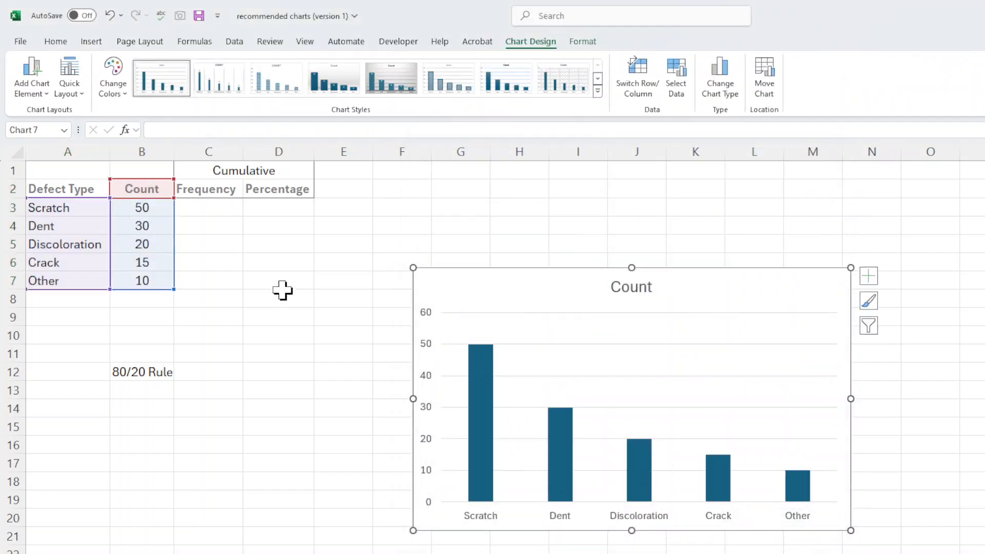
Start the cumulative frequency column by linking C3 to the Scratch count with =B3
{"action": "left_click", "coordinate": [227, 207]}
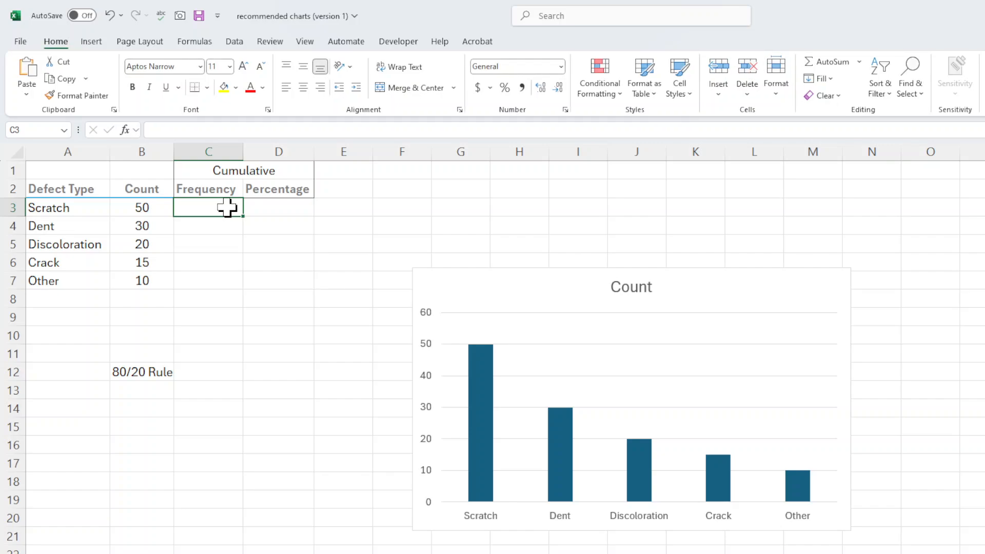
{"action": "type", "text": "="}
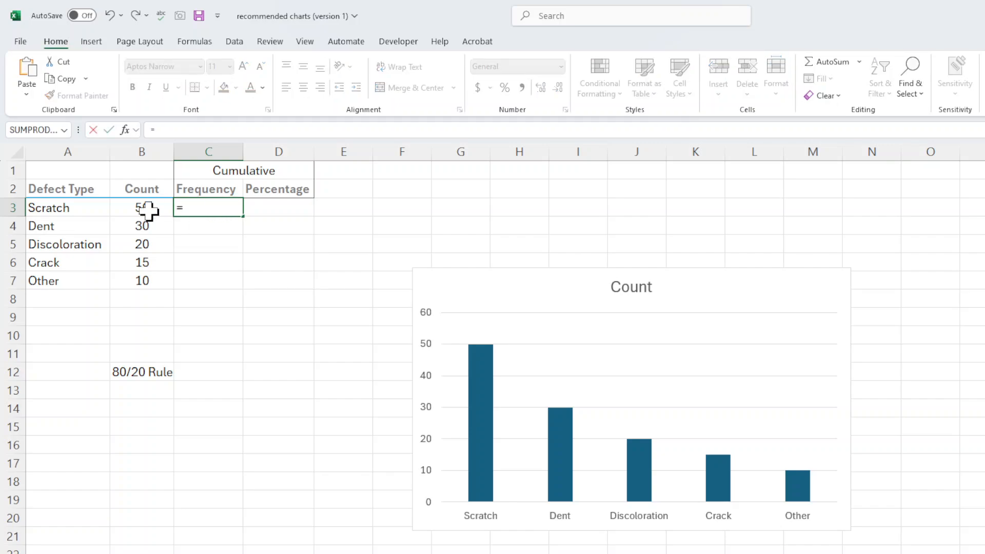
{"action": "left_click", "coordinate": [134, 208]}
{"action": "key", "text": "Return"}
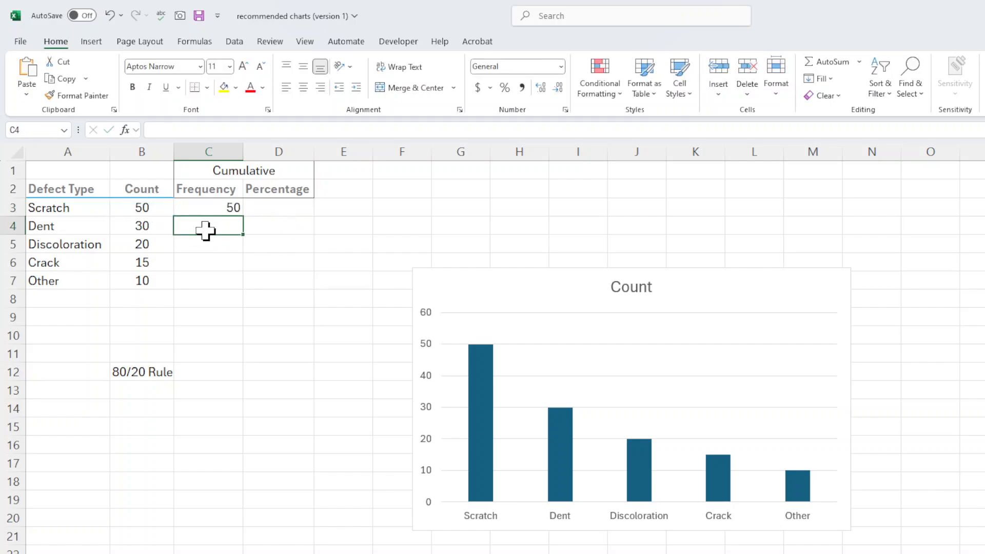
Enter the running total formula =C3+B4 in C4 and fill it down to C7
{"action": "type", "text": "="}
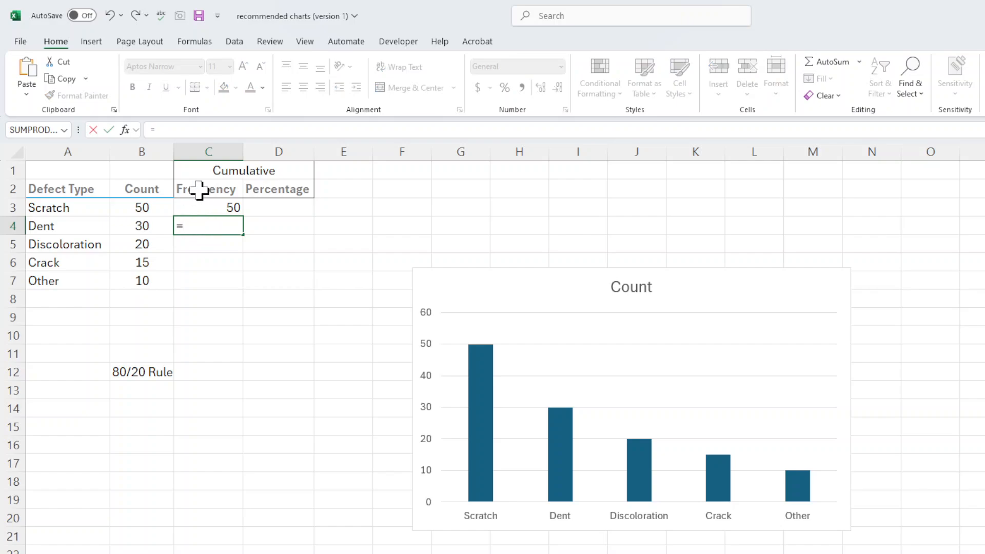
{"action": "left_click", "coordinate": [208, 206]}
{"action": "type", "text": "+"}
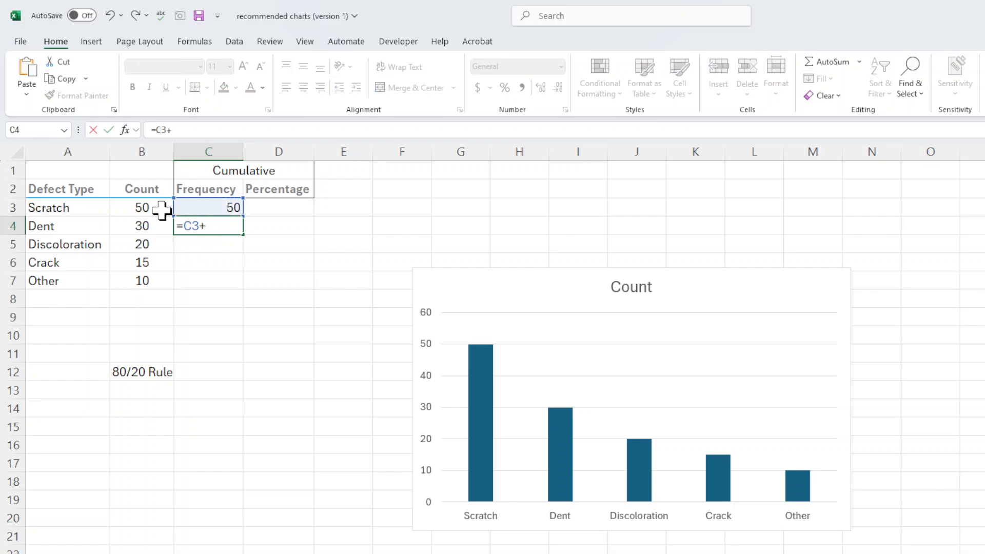
{"action": "left_click", "coordinate": [138, 225]}
{"action": "key", "text": "Return"}
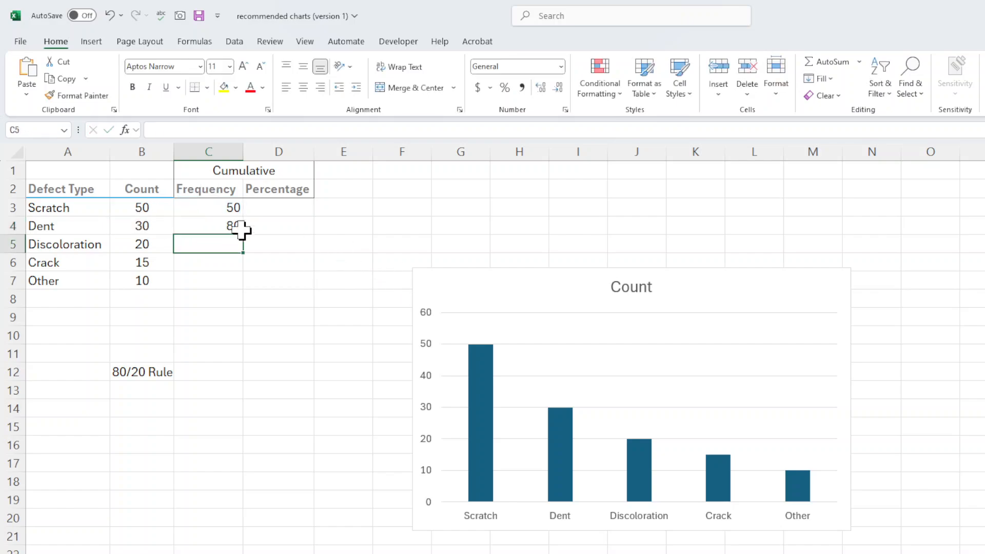
{"action": "left_click", "coordinate": [213, 226]}
{"action": "left_click_drag", "start_coordinate": [243, 236], "coordinate": [241, 286]}
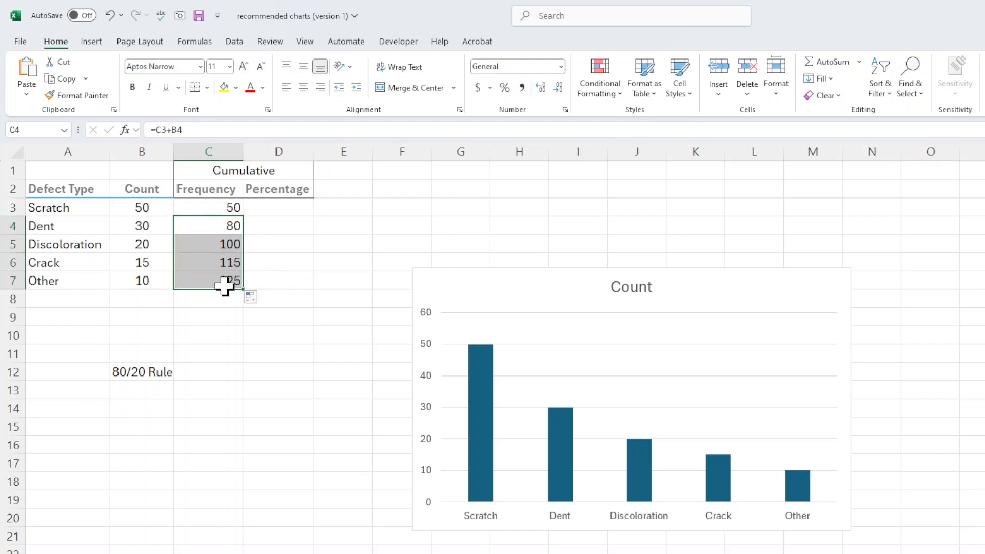
{"action": "left_click", "coordinate": [296, 338]}
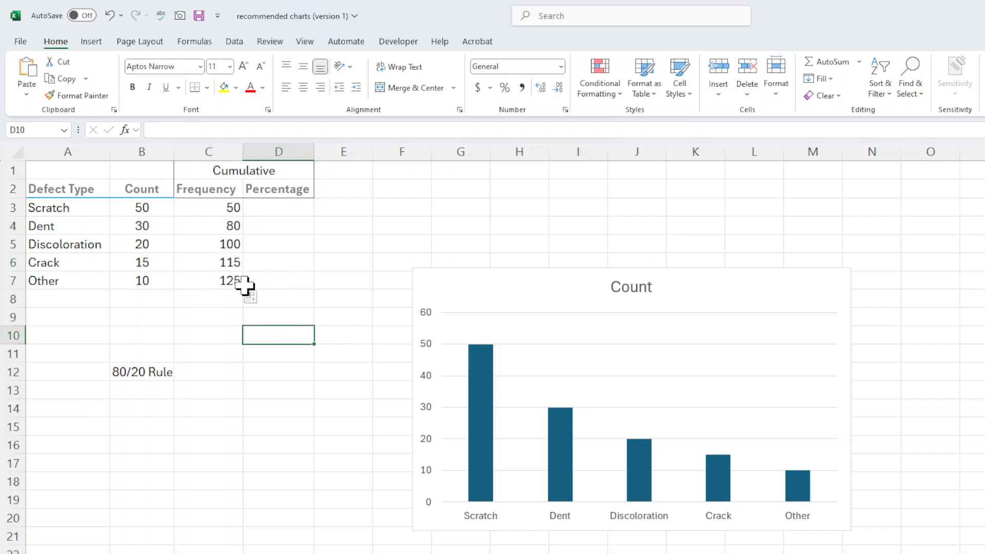
{"action": "left_click", "coordinate": [221, 281]}
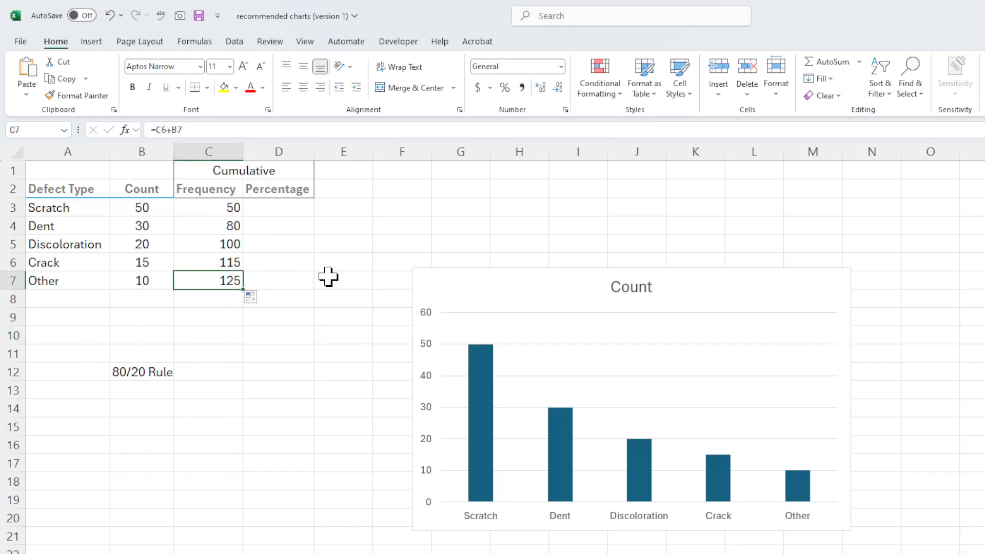
Enter the cumulative percentage formula =C3/$C$7 in D3, with an absolute reference to the total
{"action": "left_click", "coordinate": [284, 210]}
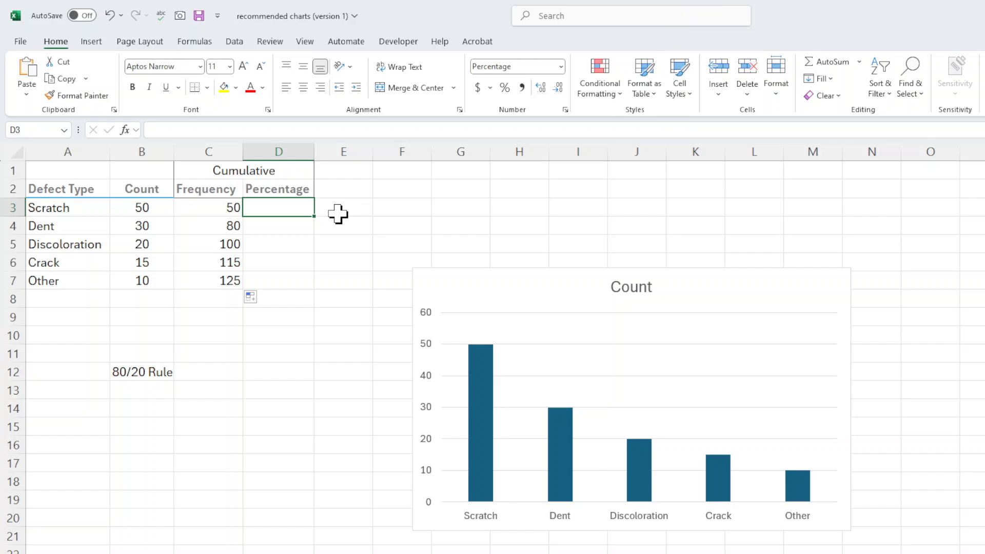
{"action": "type", "text": "="}
{"action": "left_click", "coordinate": [208, 206]}
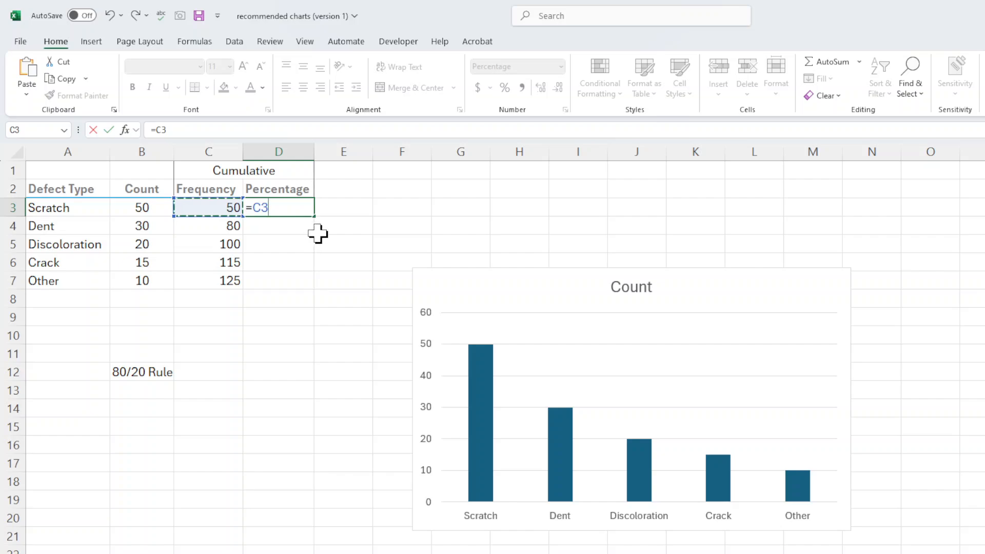
{"action": "type", "text": "/"}
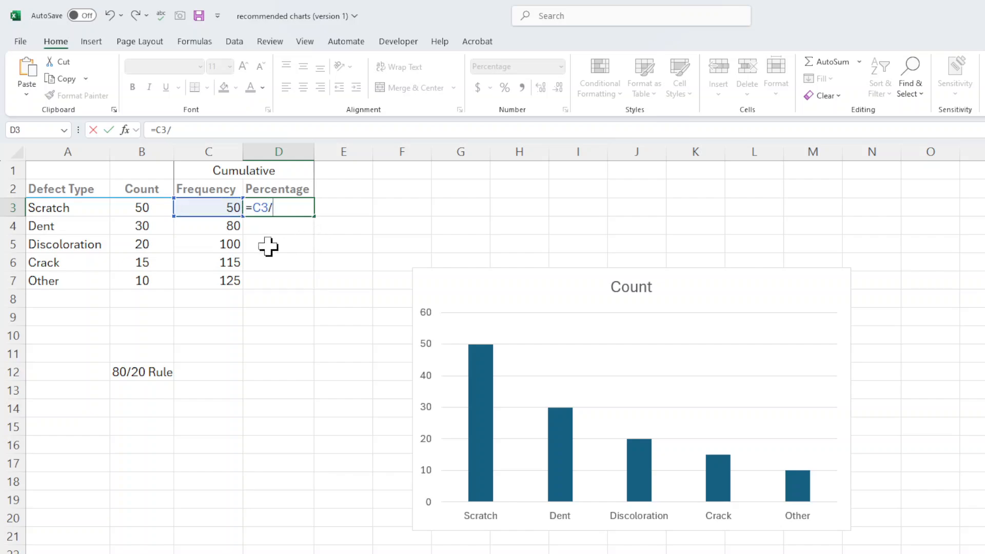
{"action": "left_click", "coordinate": [233, 282]}
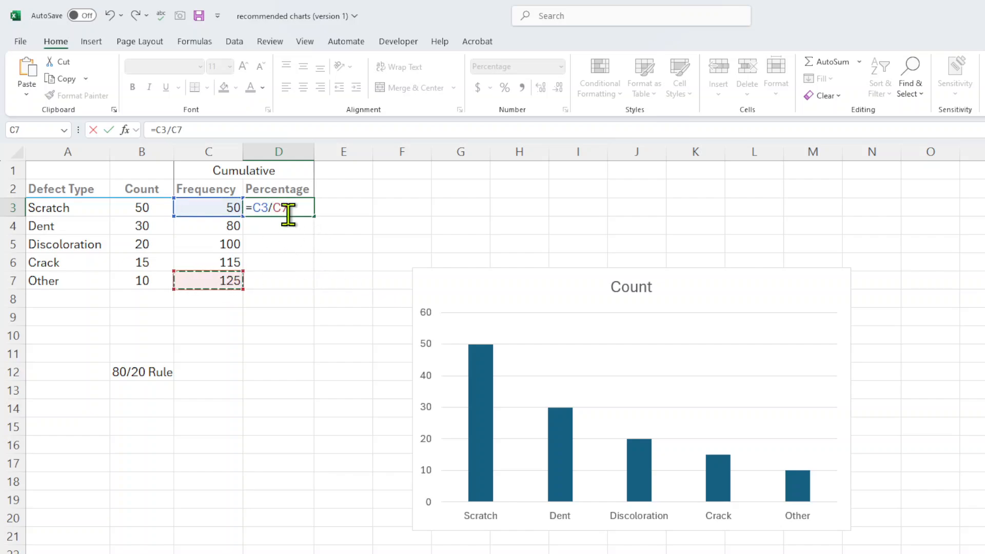
{"action": "left_click", "coordinate": [177, 130]}
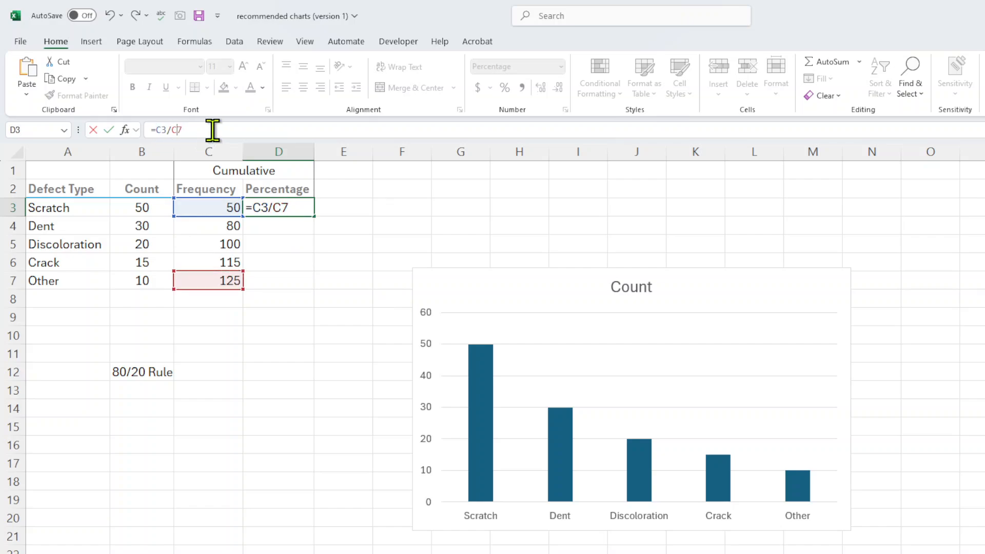
{"action": "key", "text": "F4"}
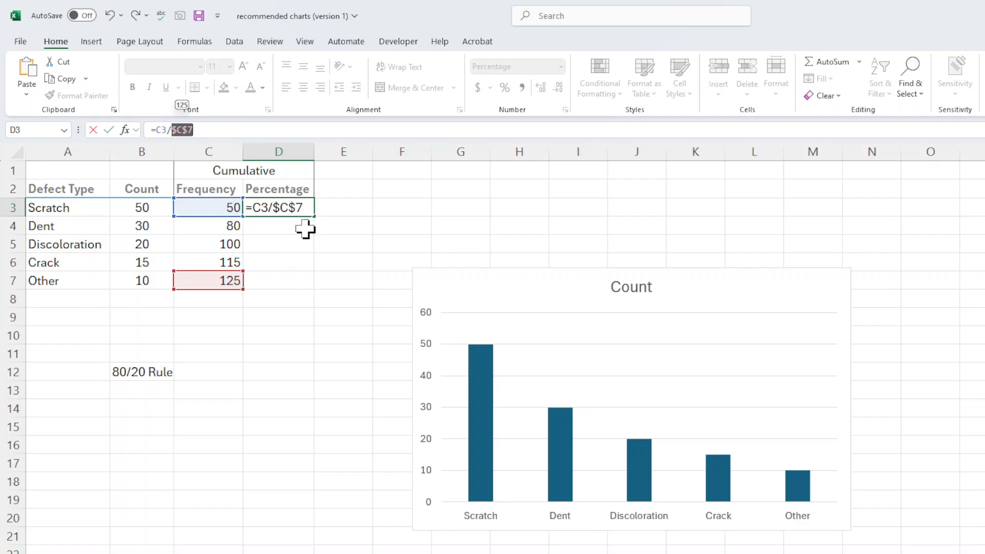
{"action": "key", "text": "Return"}
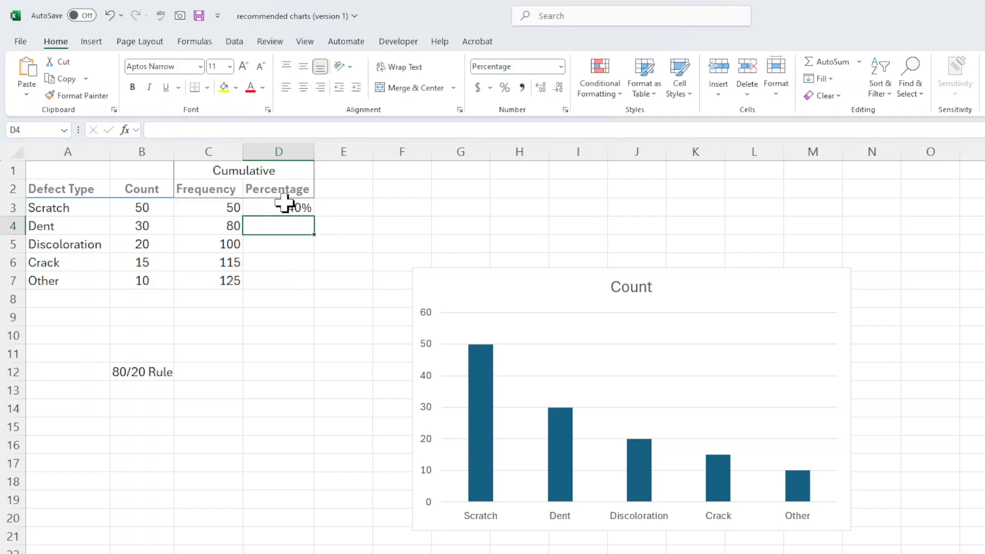
Fill the cumulative percentage formula from D3 down to D7
{"action": "left_click", "coordinate": [287, 205]}
{"action": "left_click_drag", "start_coordinate": [314, 216], "coordinate": [306, 288]}
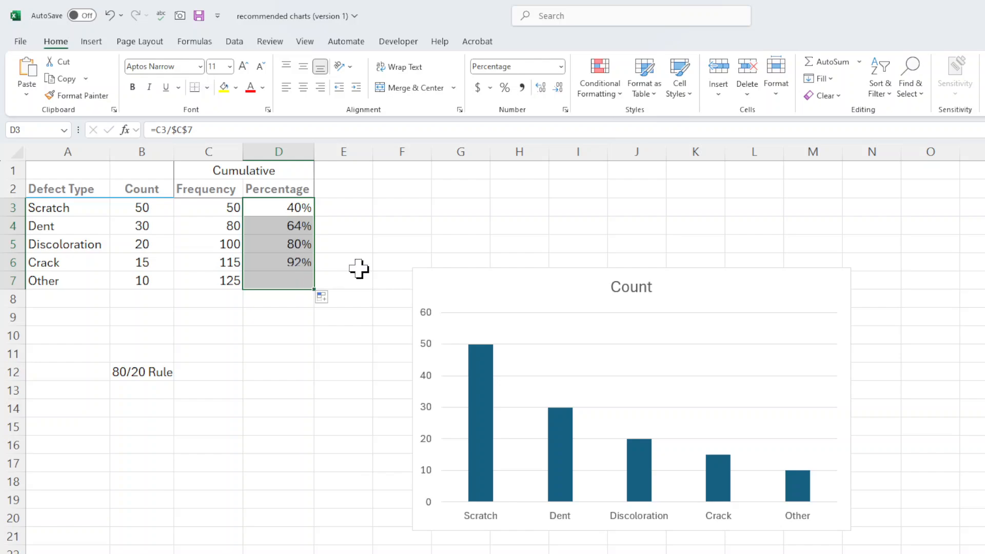
{"action": "left_click", "coordinate": [384, 247]}
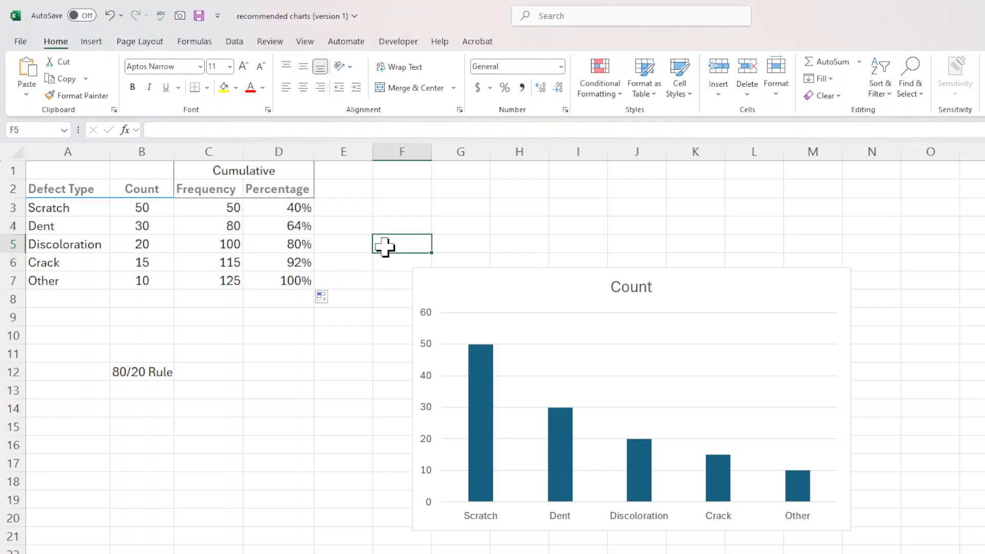
Add a second data series to the chart, taking its name from D2 and its values from D3:D7
{"action": "left_click", "coordinate": [522, 289]}
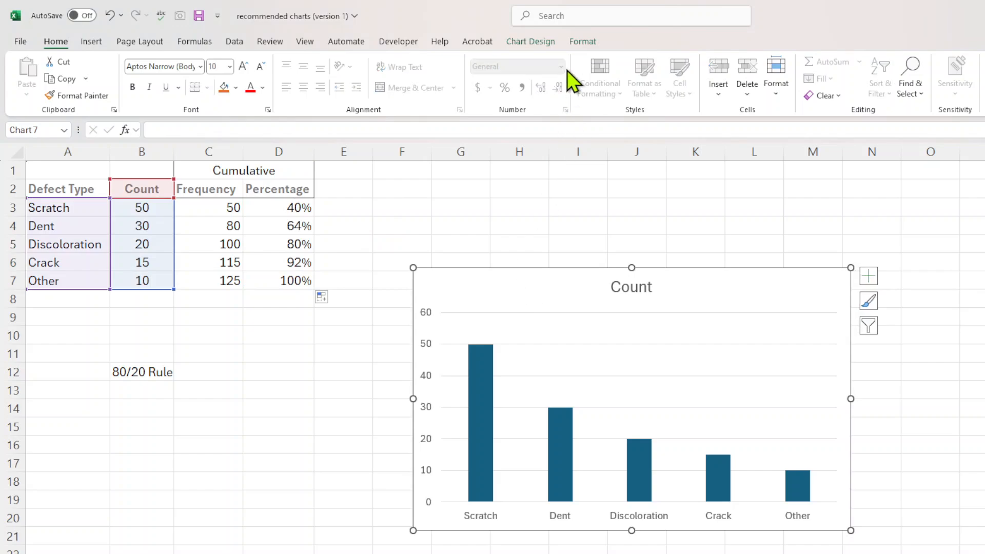
{"action": "left_click", "coordinate": [531, 40]}
{"action": "left_click", "coordinate": [676, 77]}
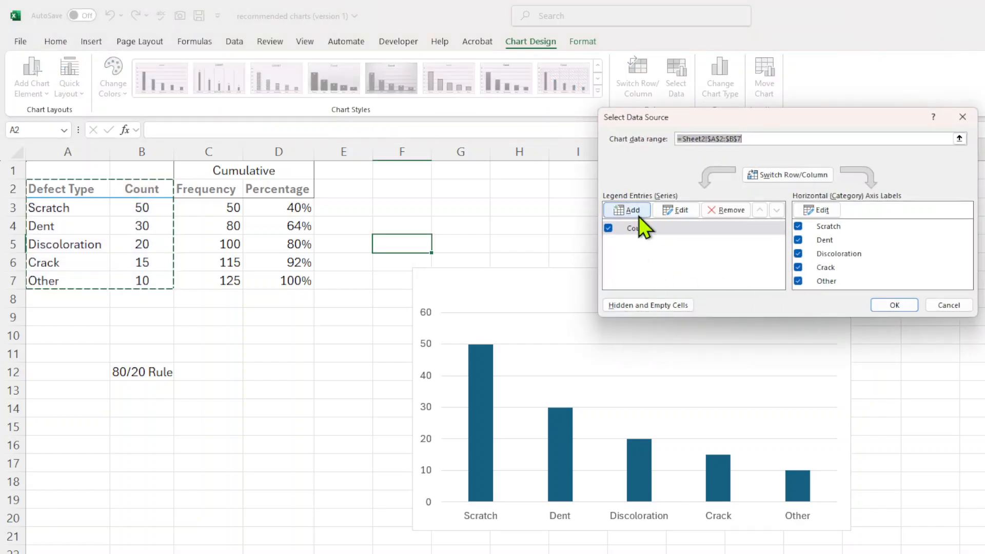
{"action": "left_click", "coordinate": [636, 211]}
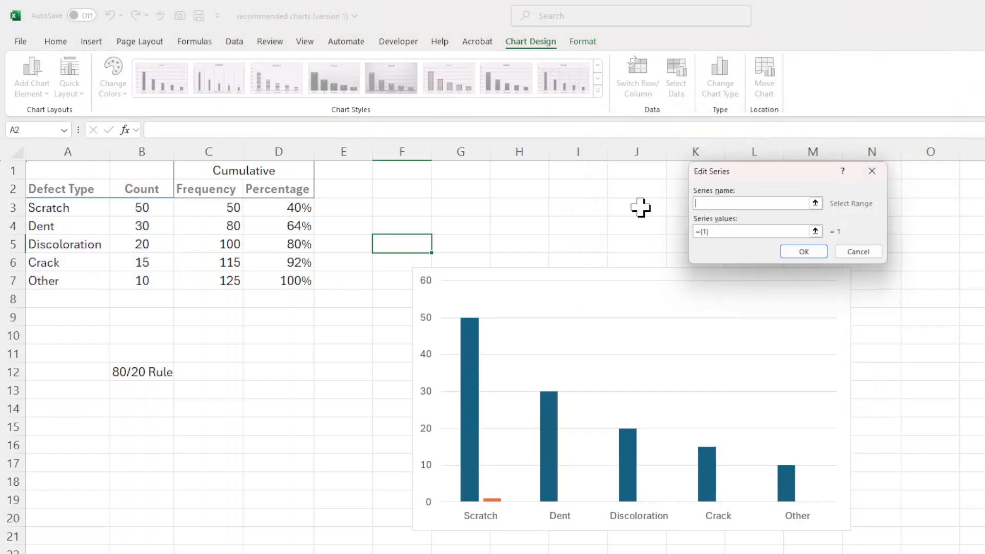
{"action": "left_click", "coordinate": [308, 190]}
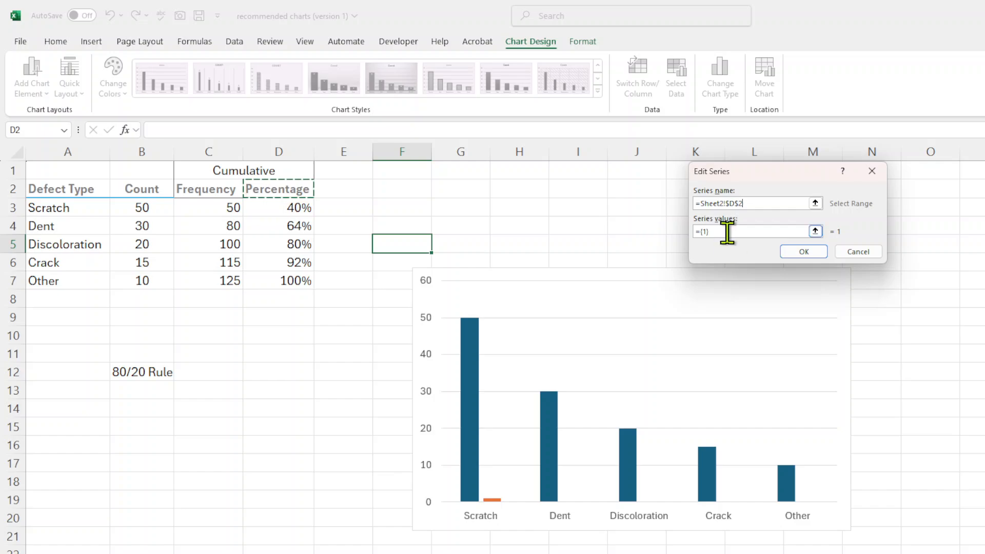
{"action": "left_click_drag", "start_coordinate": [726, 231], "coordinate": [682, 235]}
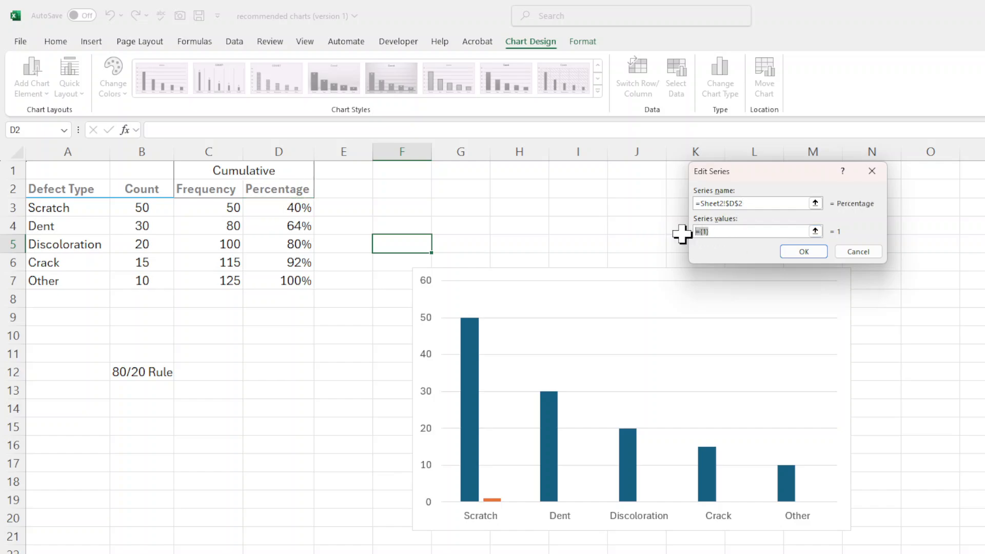
{"action": "key", "text": "BackSpace"}
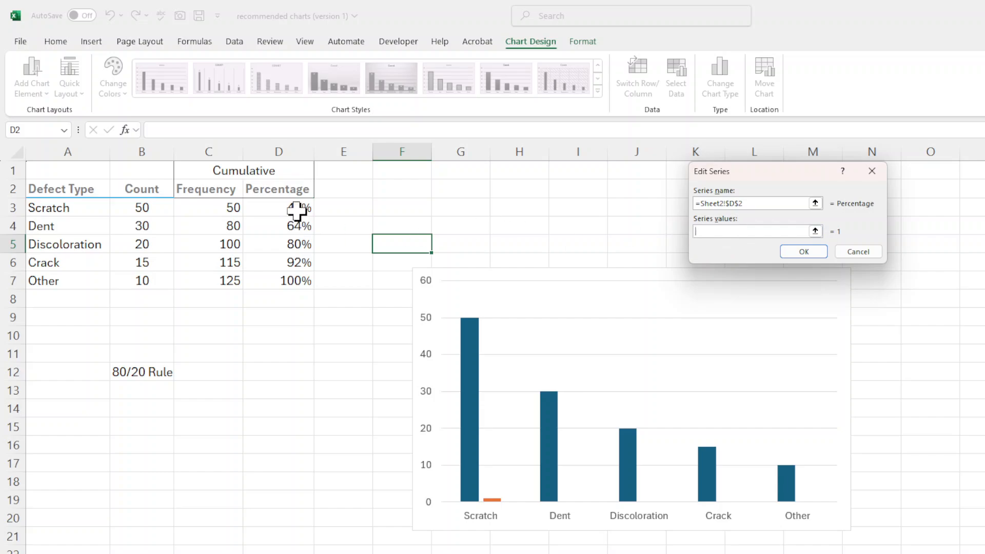
{"action": "left_click_drag", "start_coordinate": [296, 205], "coordinate": [279, 280]}
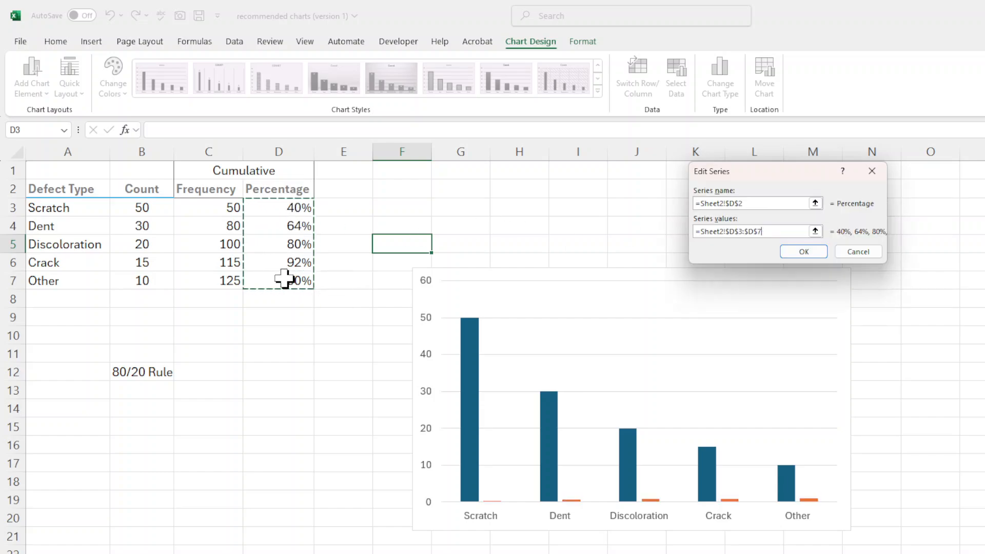
{"action": "left_click", "coordinate": [811, 252]}
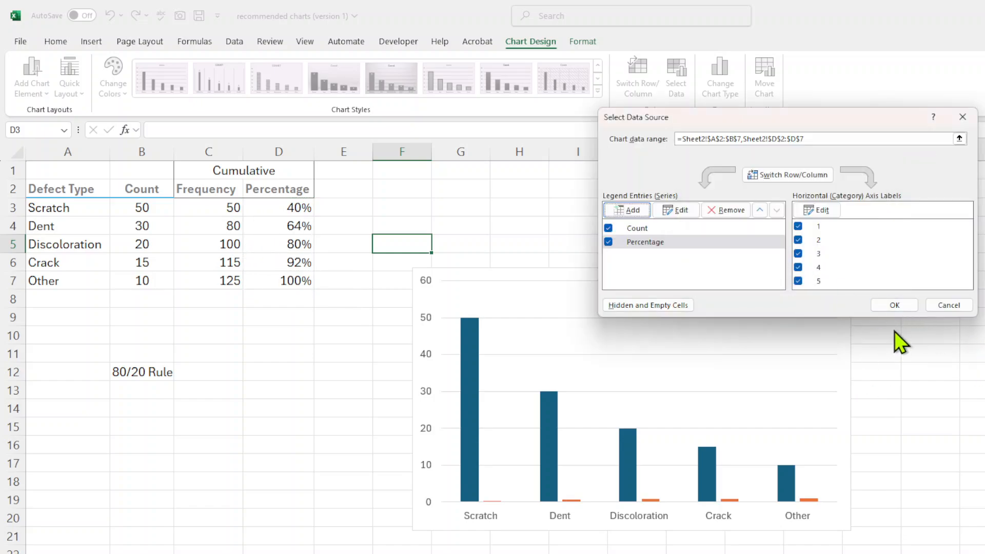
{"action": "left_click", "coordinate": [904, 303]}
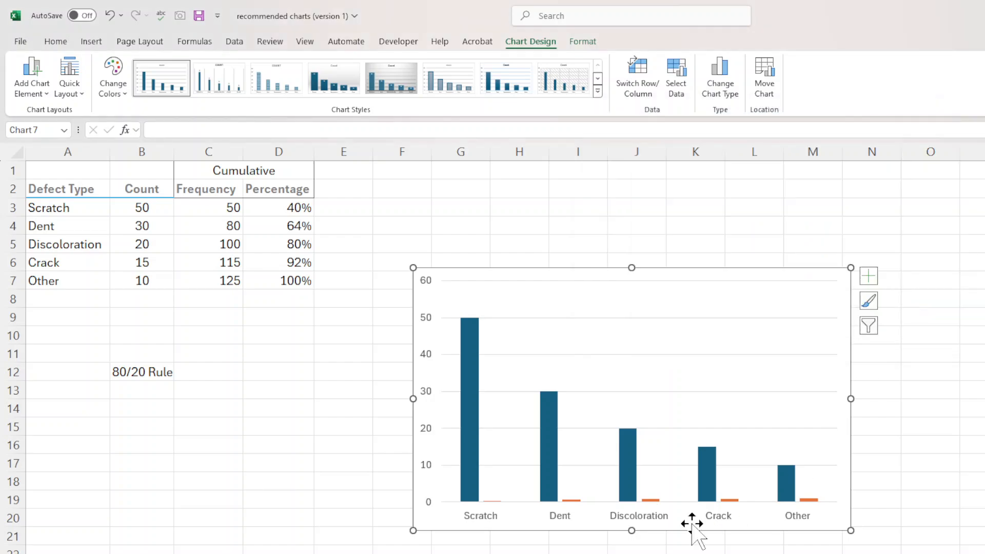
Change the chart to a custom combination, showing the Percentage series as a Line on the secondary axis and Count as Clustered Column
{"action": "left_click", "coordinate": [650, 501]}
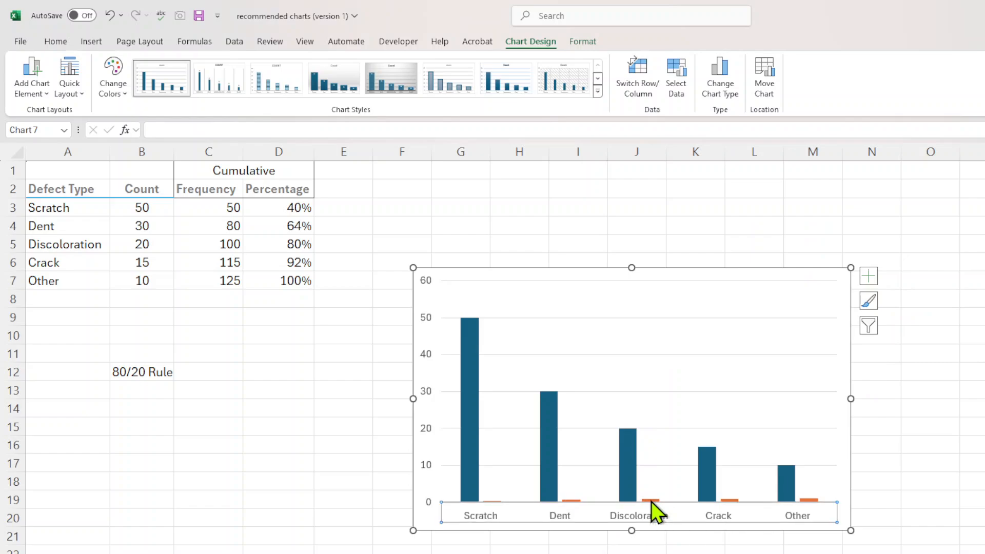
{"action": "left_click", "coordinate": [651, 501]}
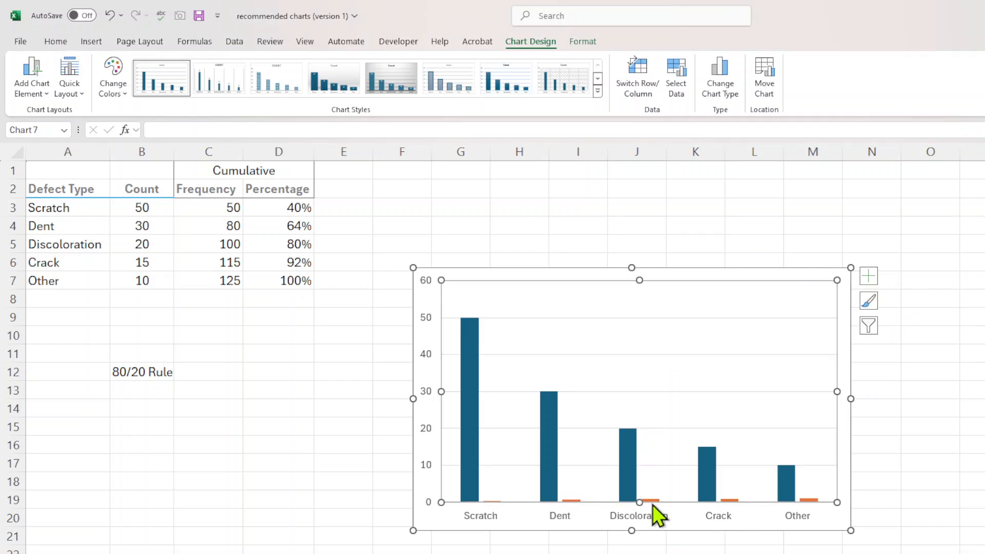
{"action": "left_click", "coordinate": [652, 507]}
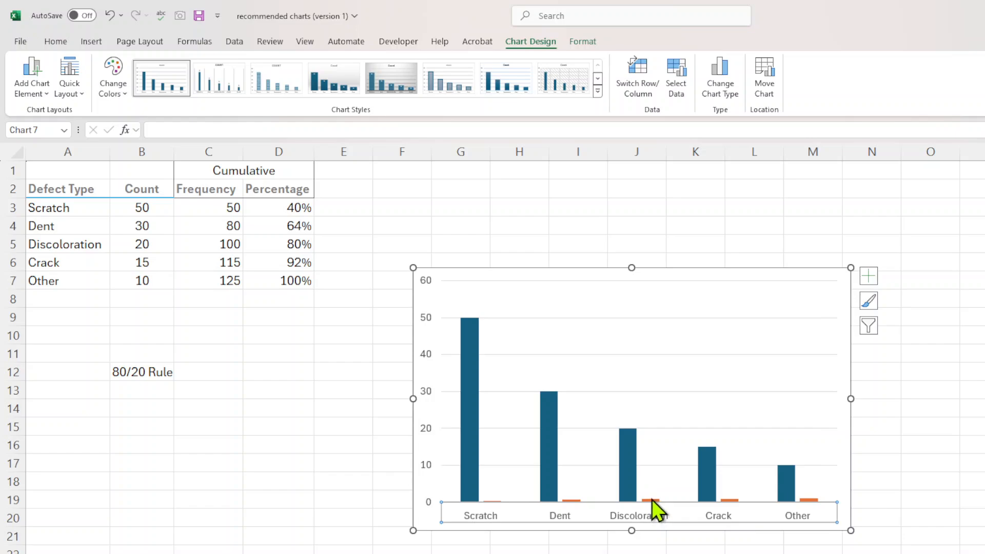
{"action": "left_click", "coordinate": [651, 500]}
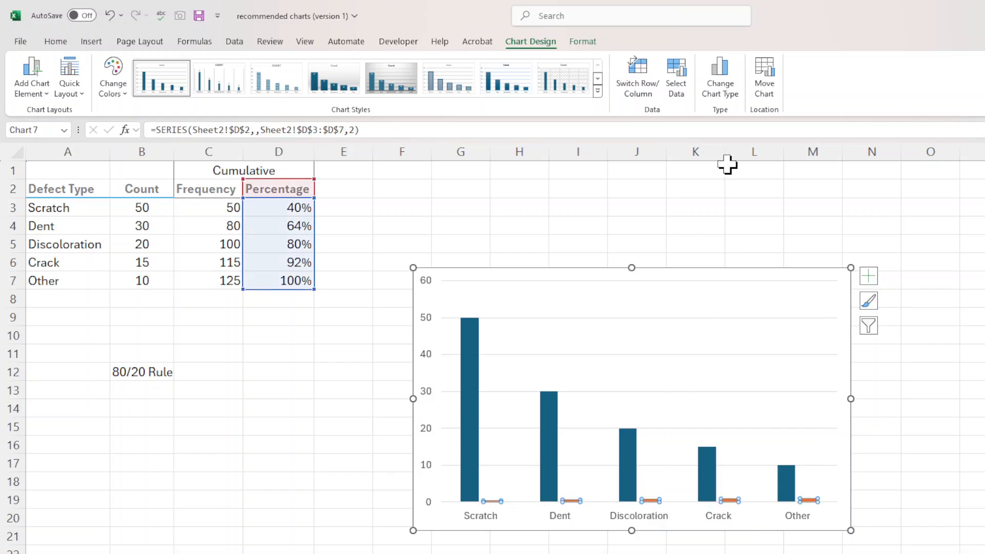
{"action": "left_click", "coordinate": [721, 98]}
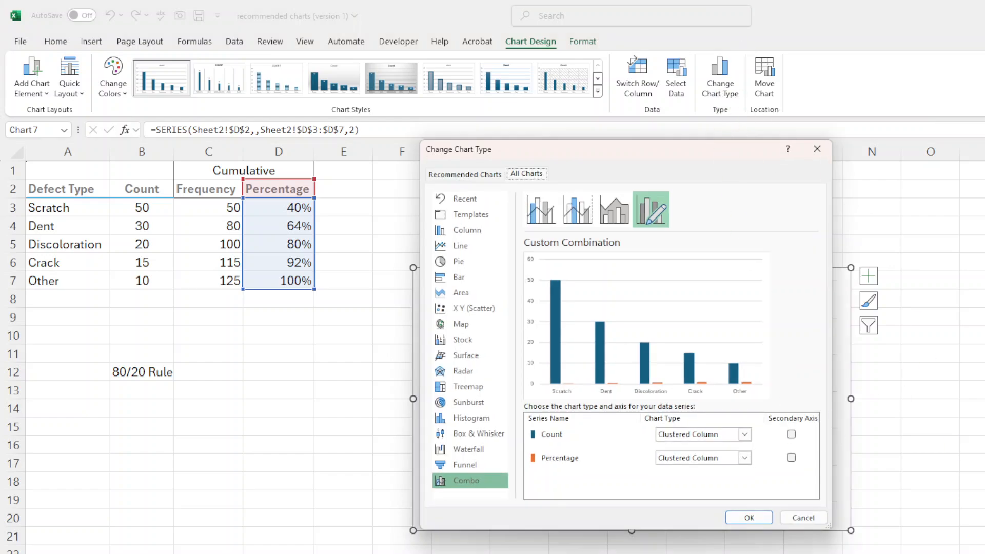
{"action": "left_click", "coordinate": [744, 458]}
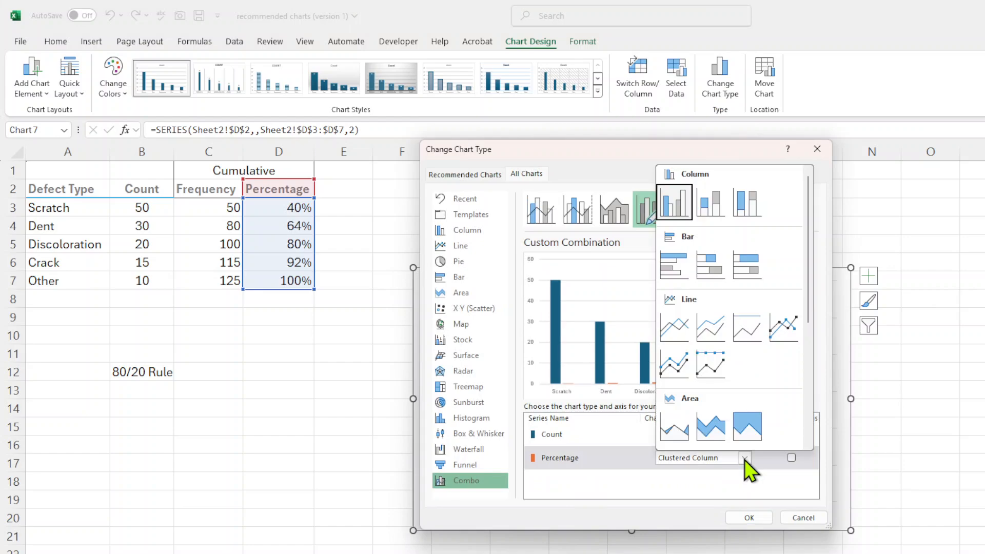
{"action": "left_click", "coordinate": [686, 334]}
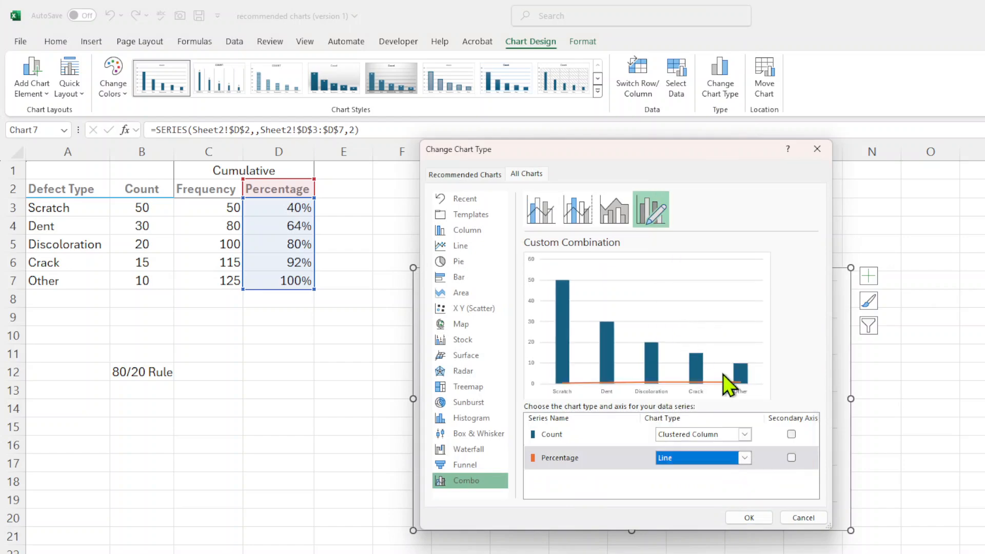
{"action": "left_click", "coordinate": [792, 458]}
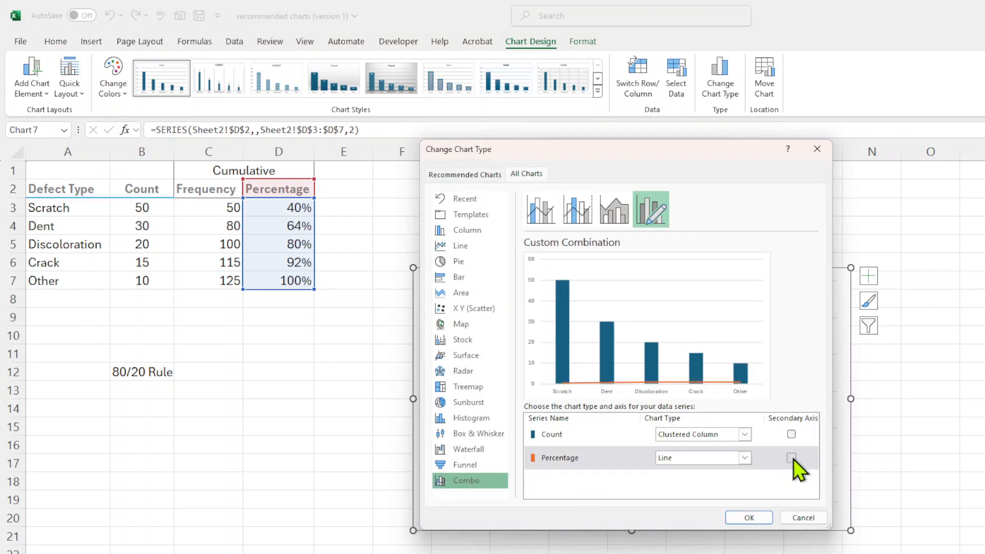
{"action": "left_click", "coordinate": [750, 518]}
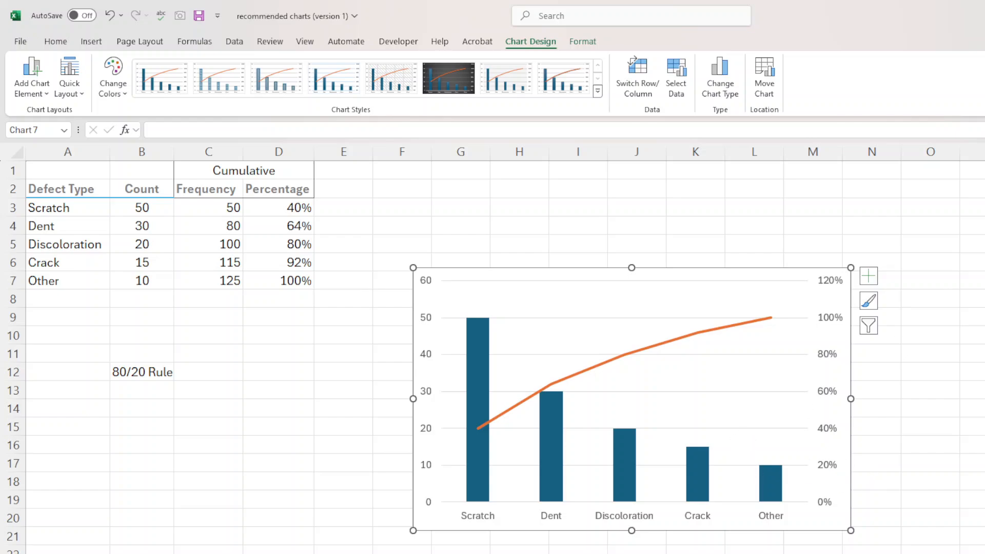
Delete the combination chart and insert the first recommended chart, columns with a percentage line, from A2:B7 and D2:D7
{"action": "key", "text": "Delete"}
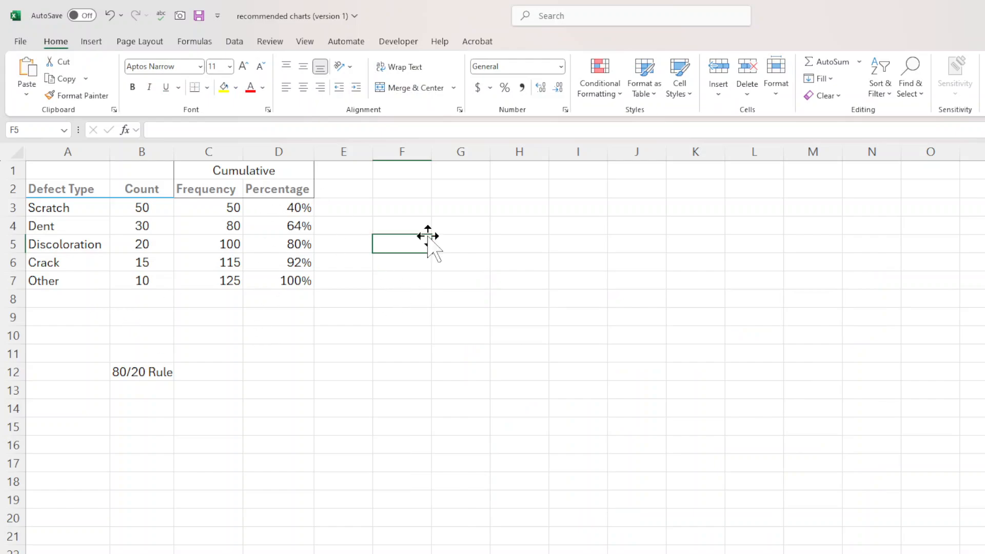
{"action": "left_click_drag", "start_coordinate": [69, 191], "coordinate": [127, 277]}
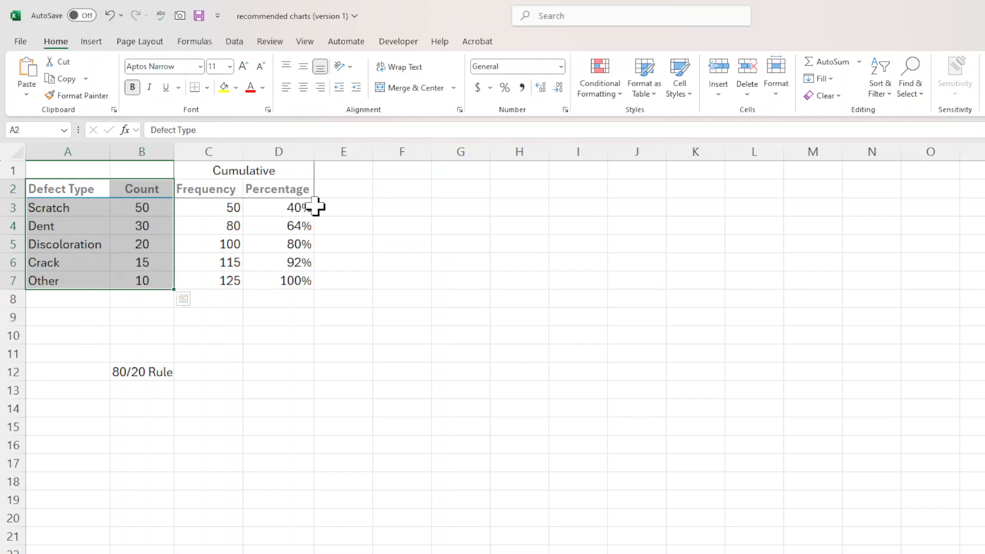
{"action": "left_click_drag", "start_coordinate": [295, 188], "coordinate": [292, 281]}
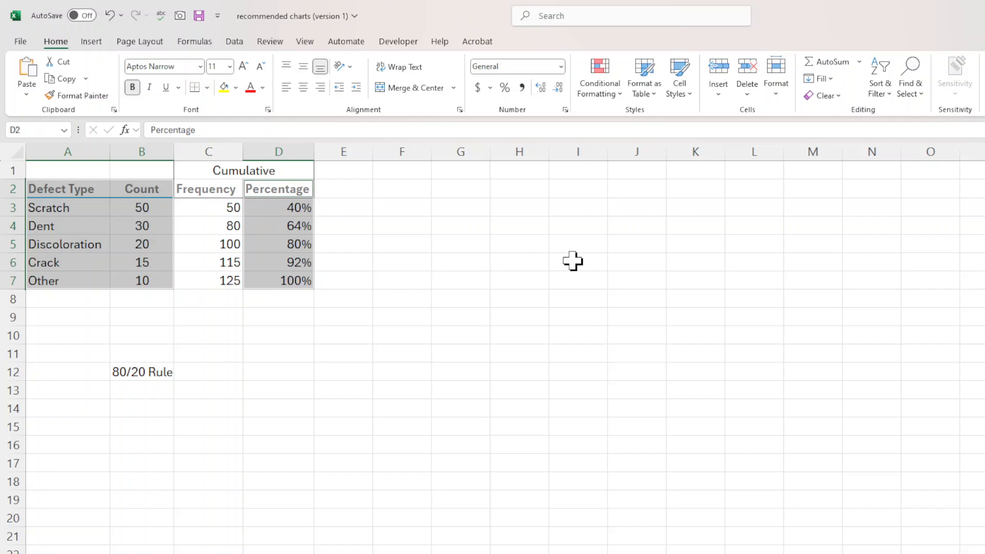
{"action": "left_click", "coordinate": [90, 42]}
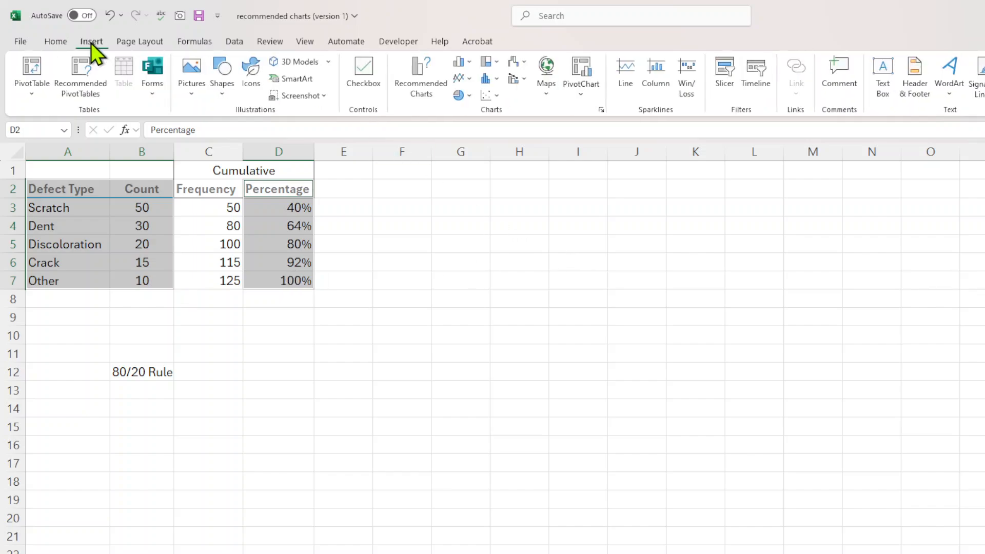
{"action": "left_click", "coordinate": [420, 89]}
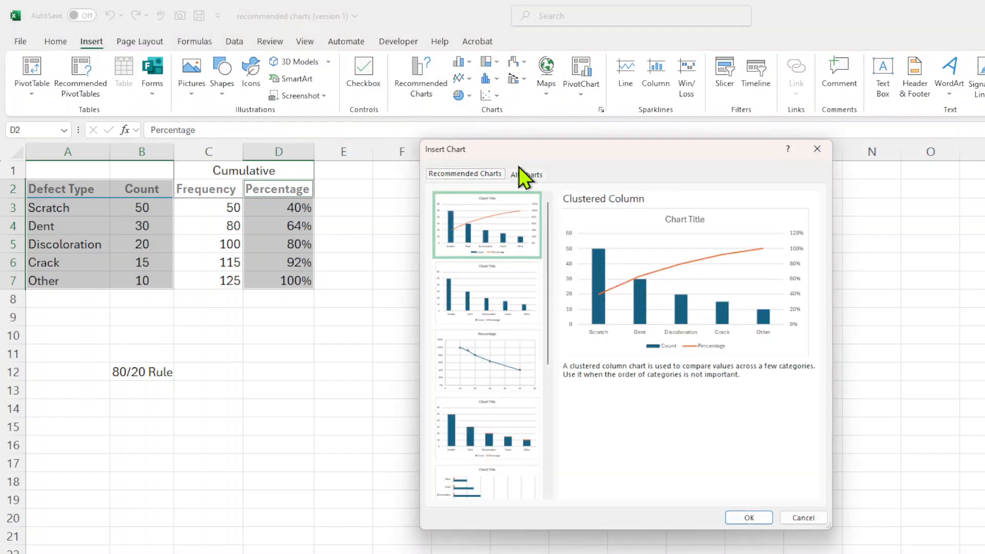
{"action": "left_click", "coordinate": [748, 516]}
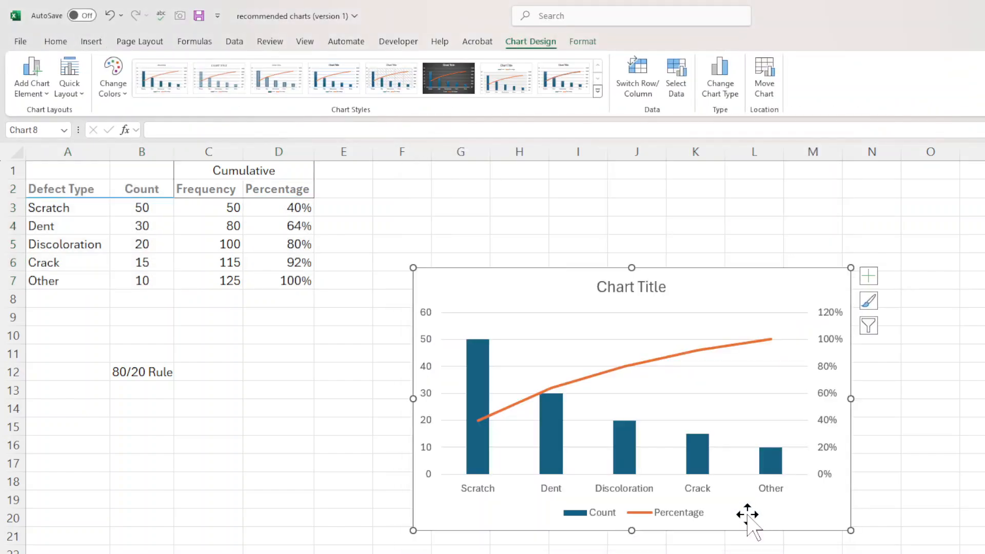
Replace the placeholder chart title with Pareto
{"action": "left_click", "coordinate": [629, 287]}
{"action": "left_click_drag", "start_coordinate": [664, 287], "coordinate": [597, 286]}
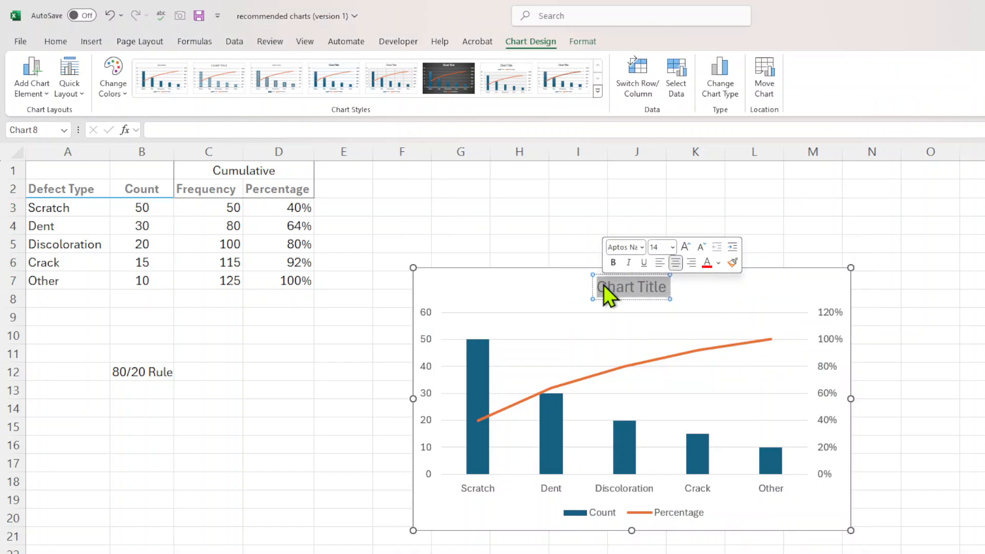
{"action": "type", "text": "P"}
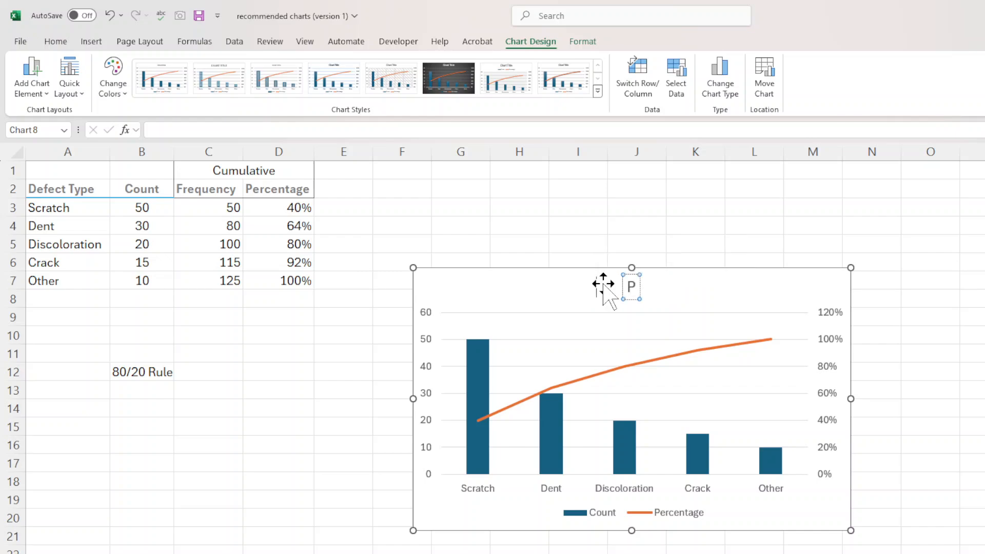
{"action": "type", "text": "areto"}
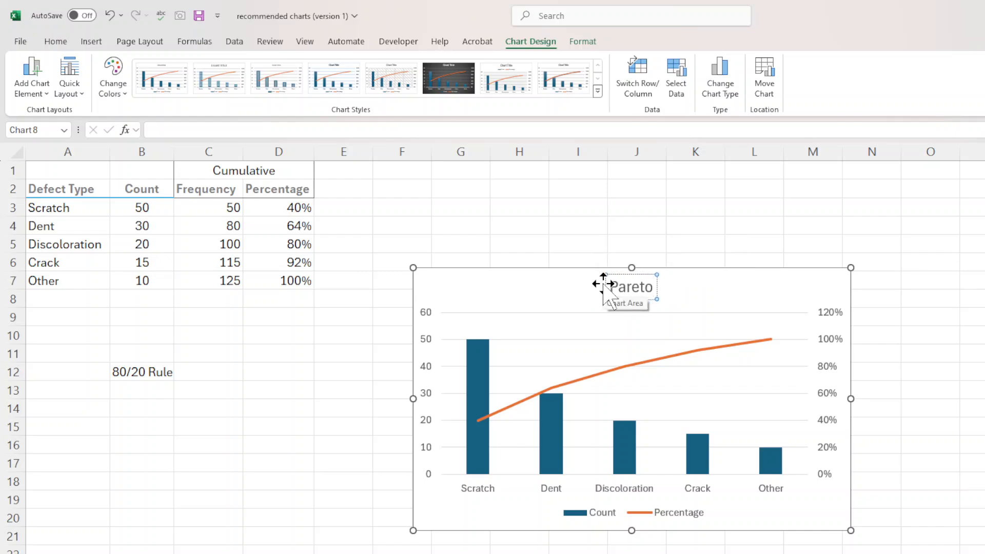
{"action": "left_click", "coordinate": [759, 230]}
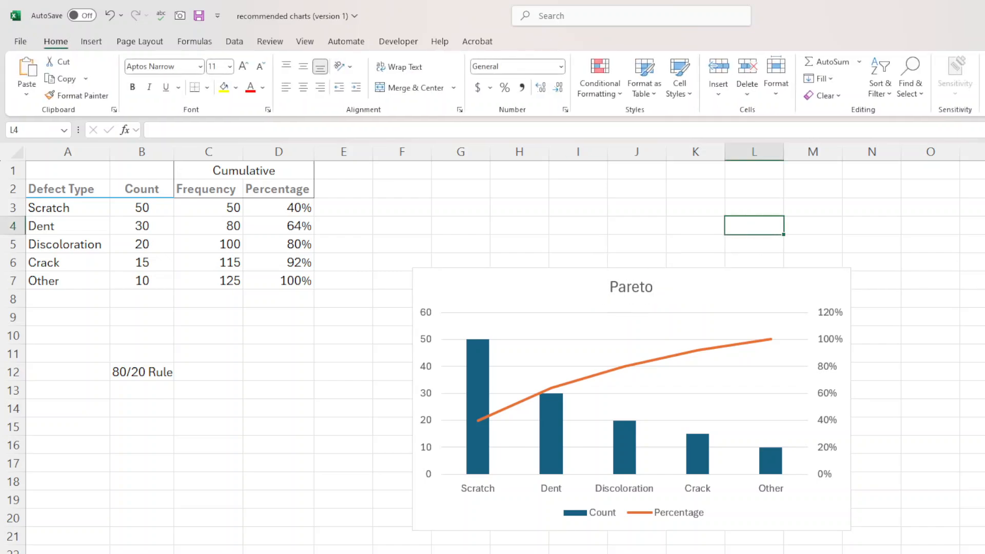